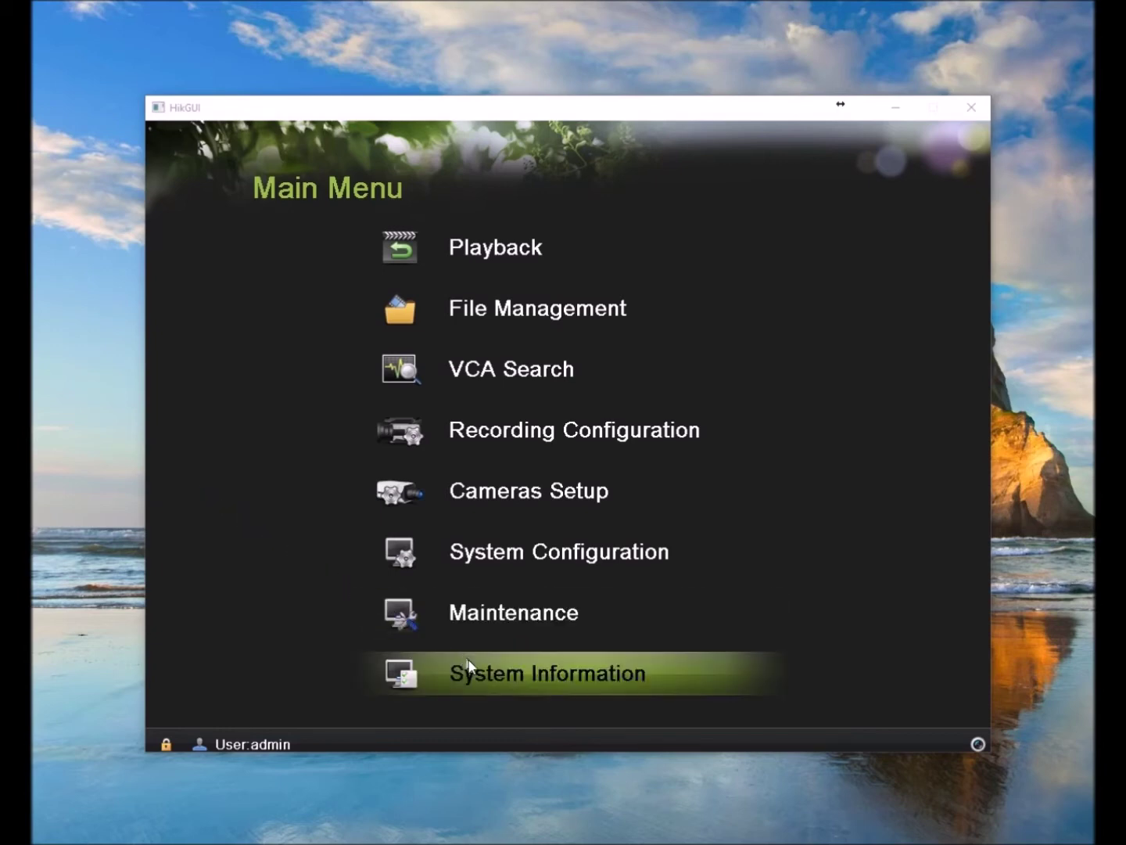
Open the System Information page showing the recorder's model, serial and firmware version
click(654, 677)
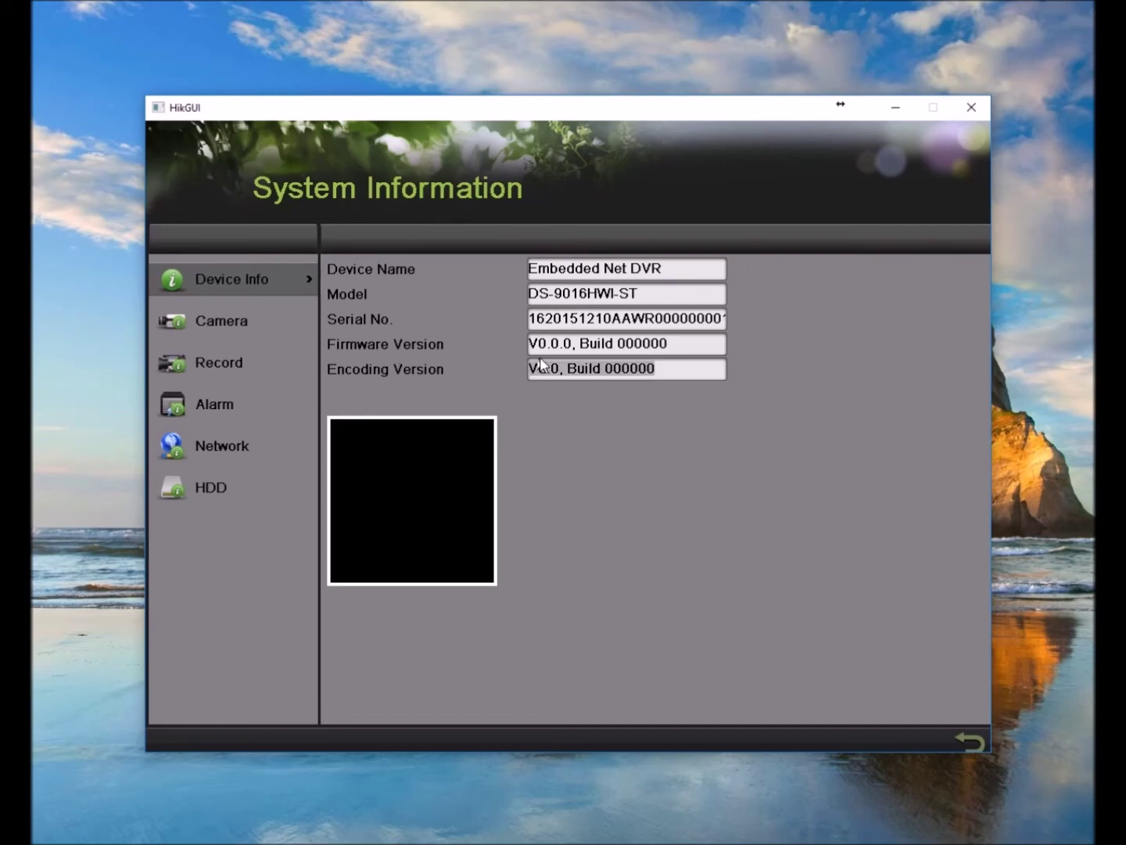
Return to the Main Menu and open Maintenance, landing on the System Logs search
right_click(557, 427)
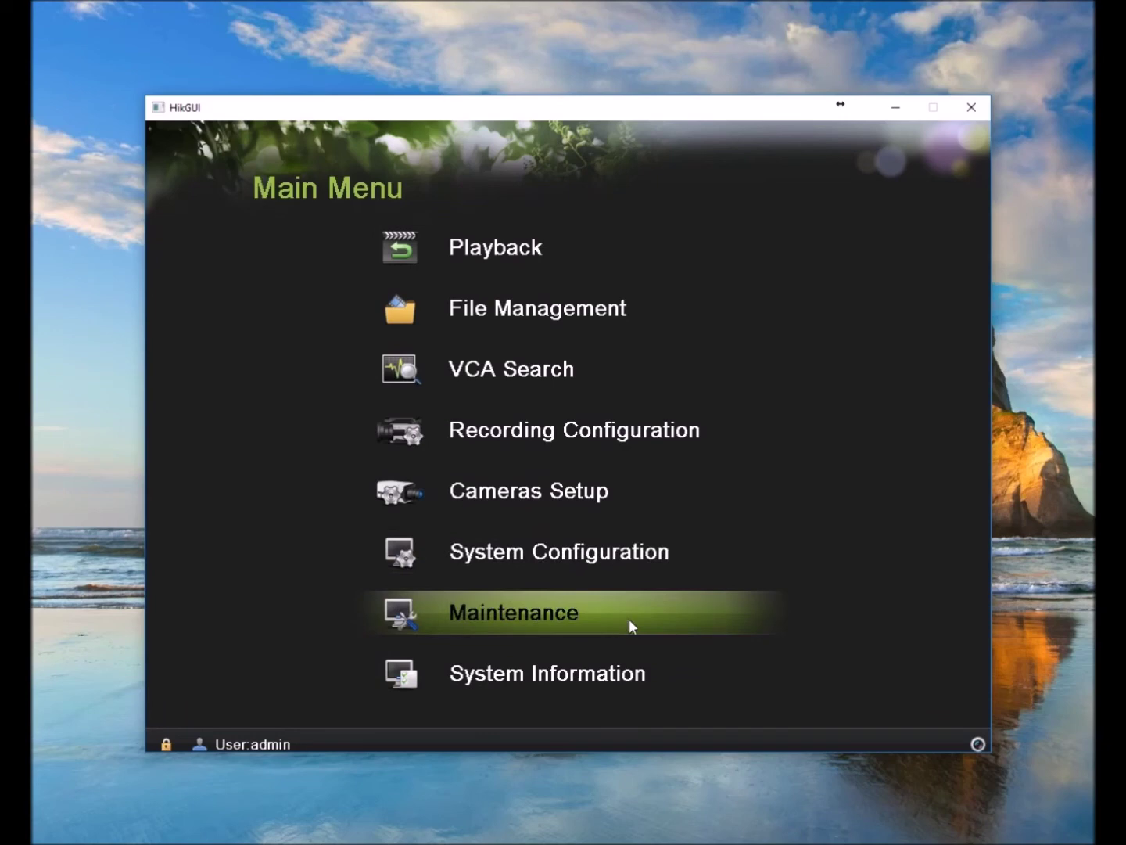
click(609, 610)
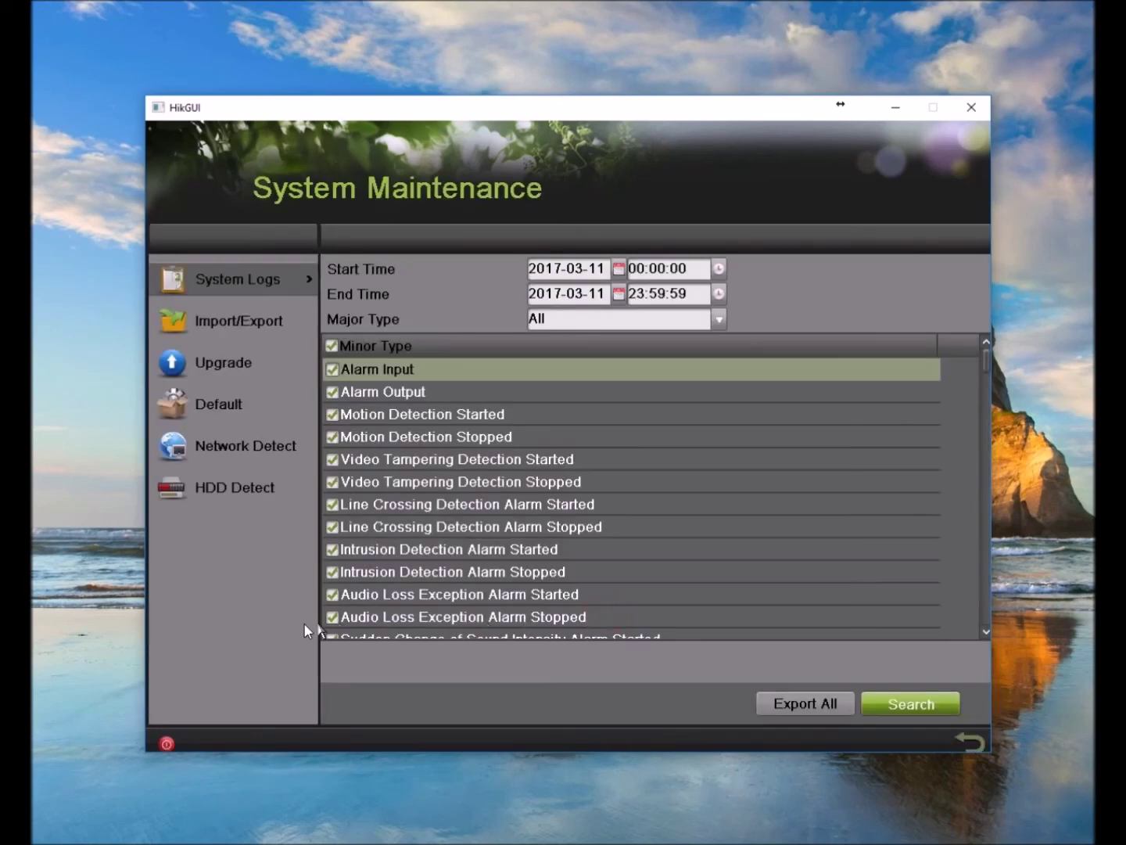
Open the Upgrade section to show the empty Local Upgrade file list
click(282, 370)
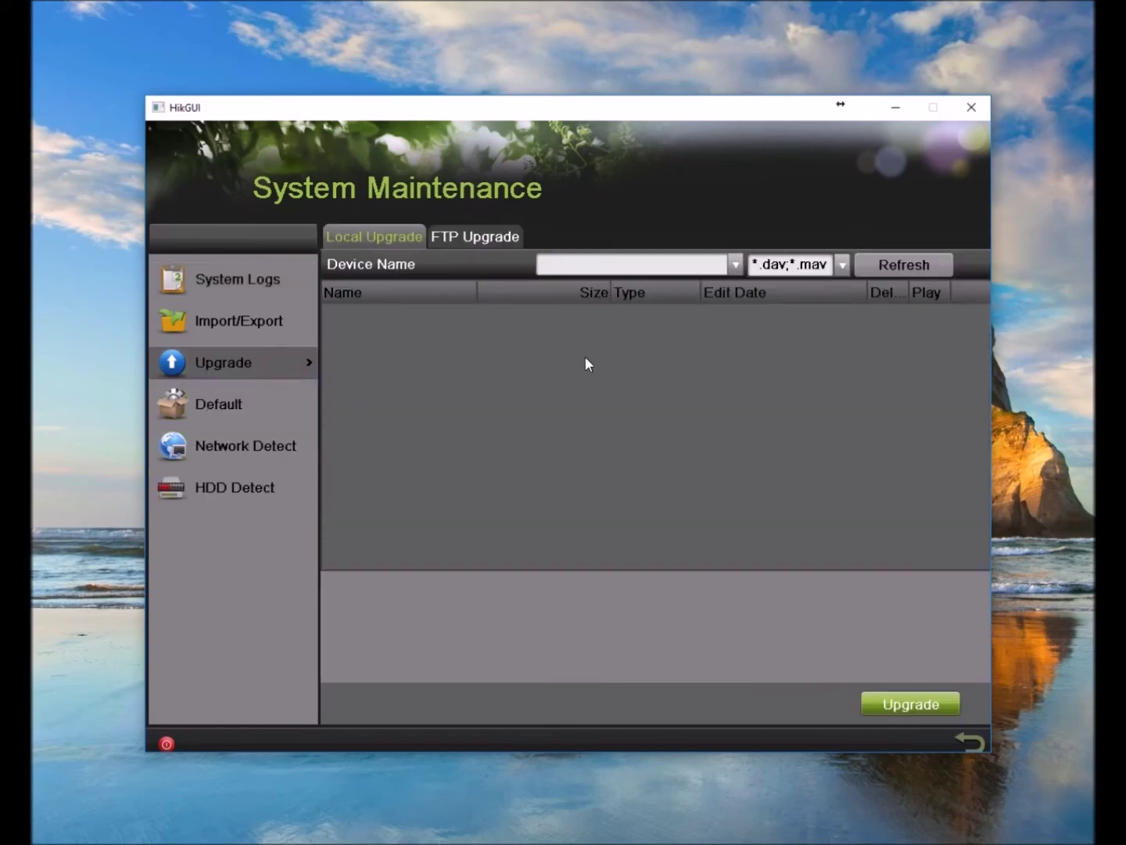